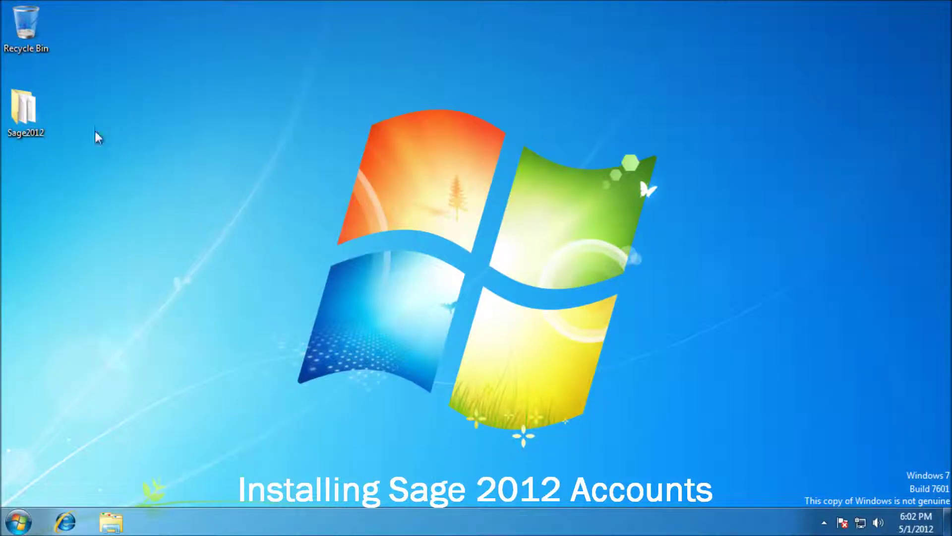
Step: Open the Sage2012 folder on the desktop and run the Start setup application
click(41, 111)
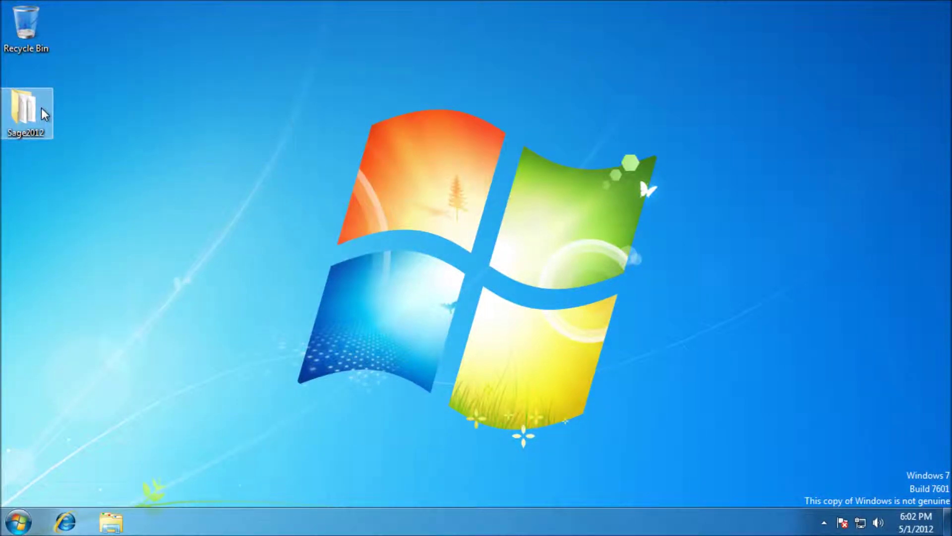
double_click(42, 111)
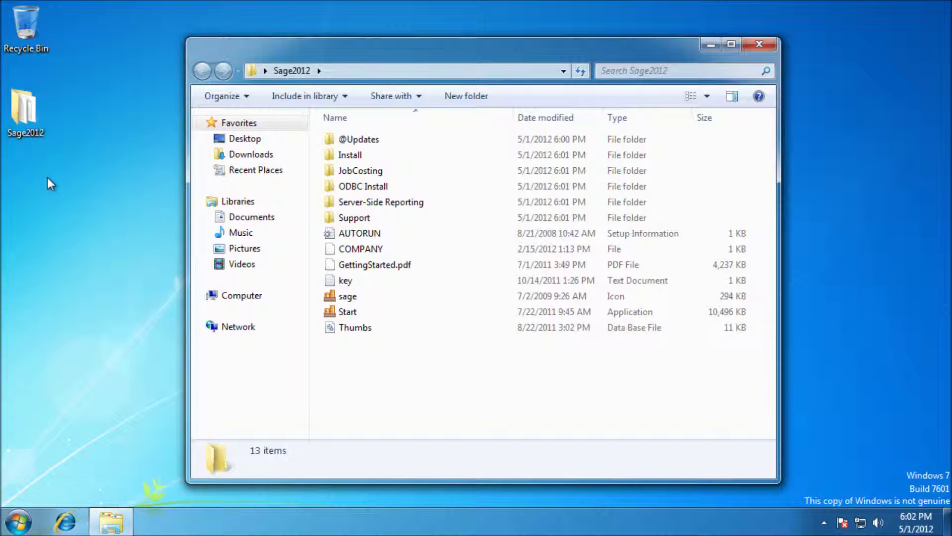
double_click(349, 313)
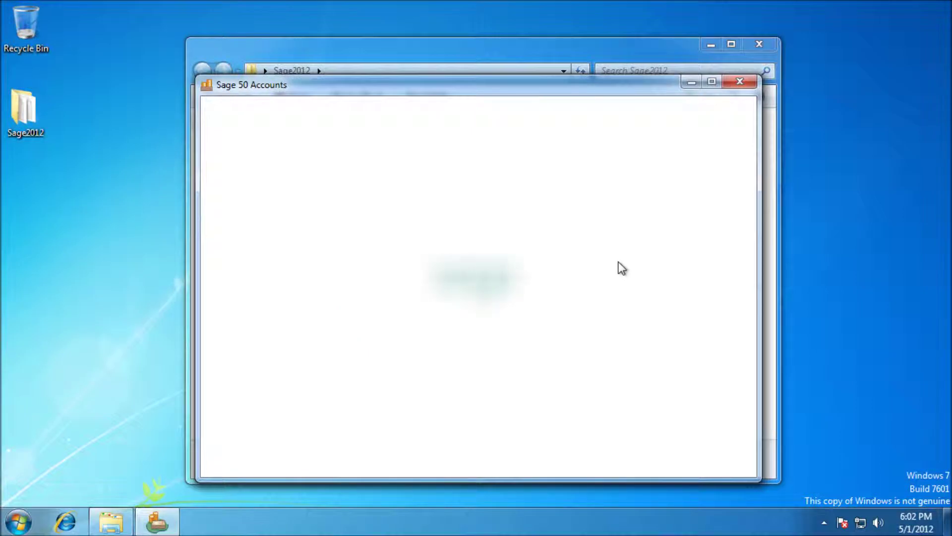
Step: Close the folder window, move the Sage splash window higher, and begin installing Sage 50 Accounts
click(756, 44)
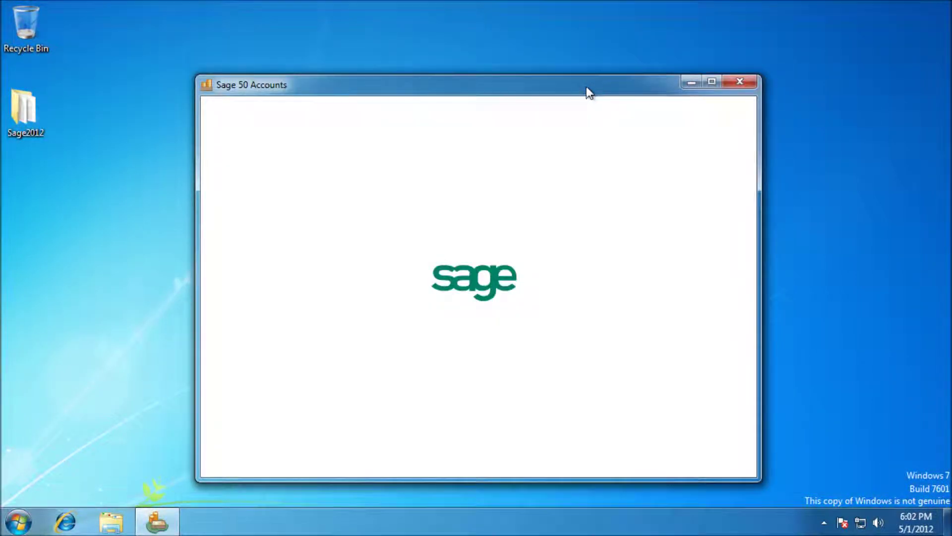
drag(586, 86, 587, 63)
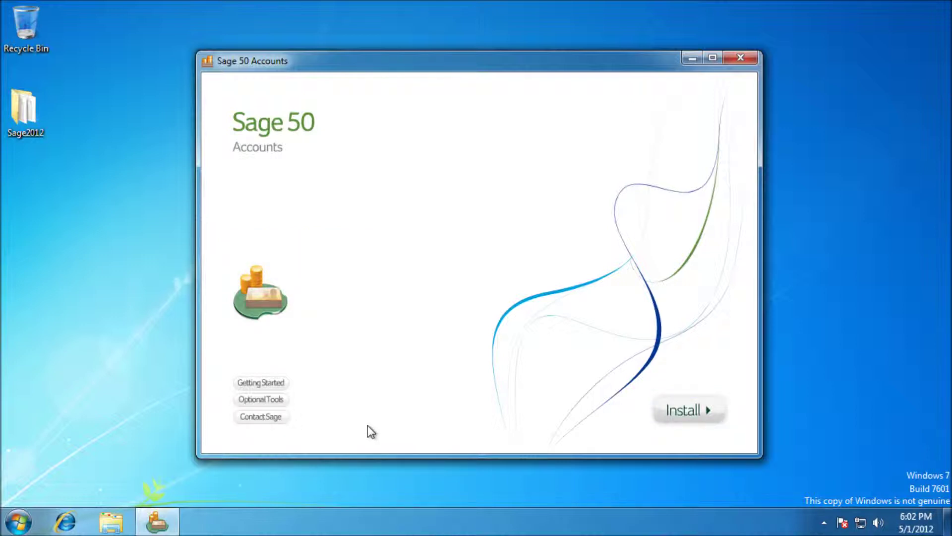
click(674, 415)
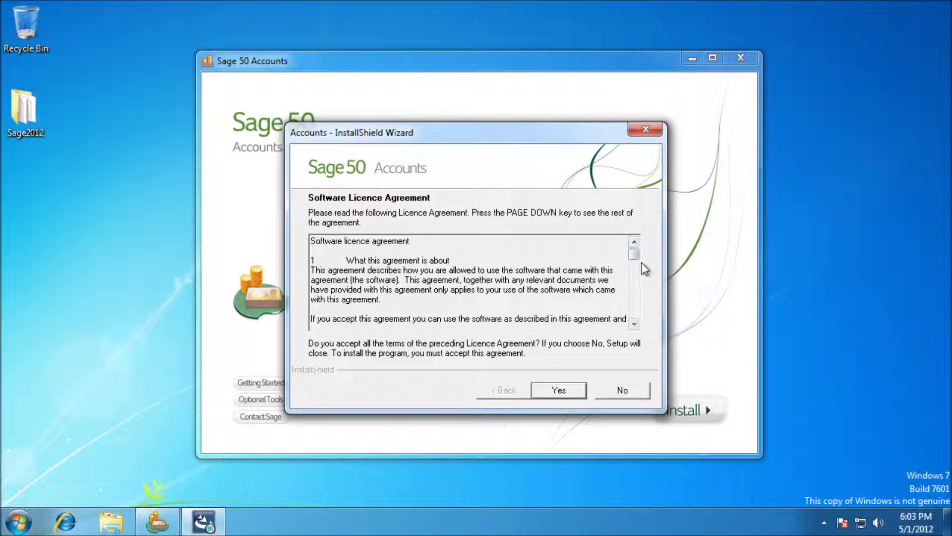
Step: Scroll through the software licence agreement and accept it
drag(634, 255, 635, 331)
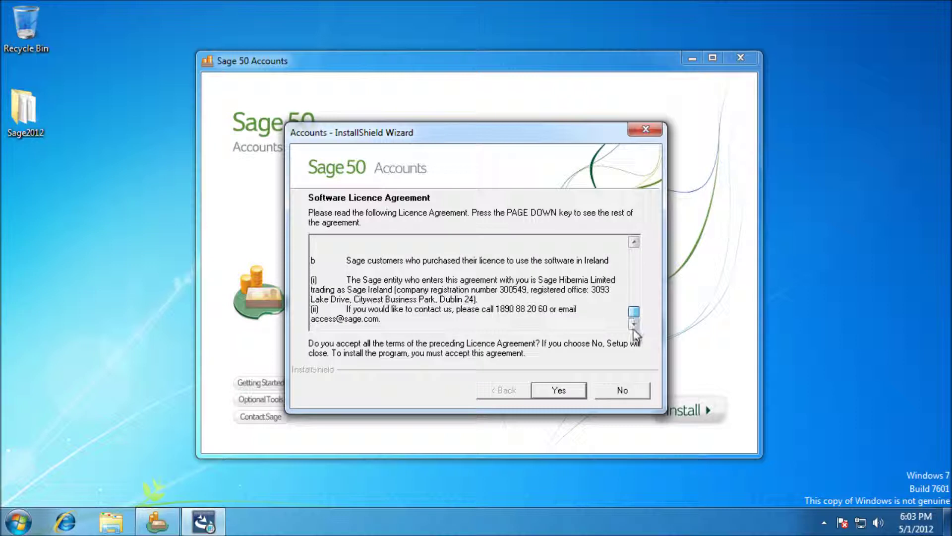
click(565, 394)
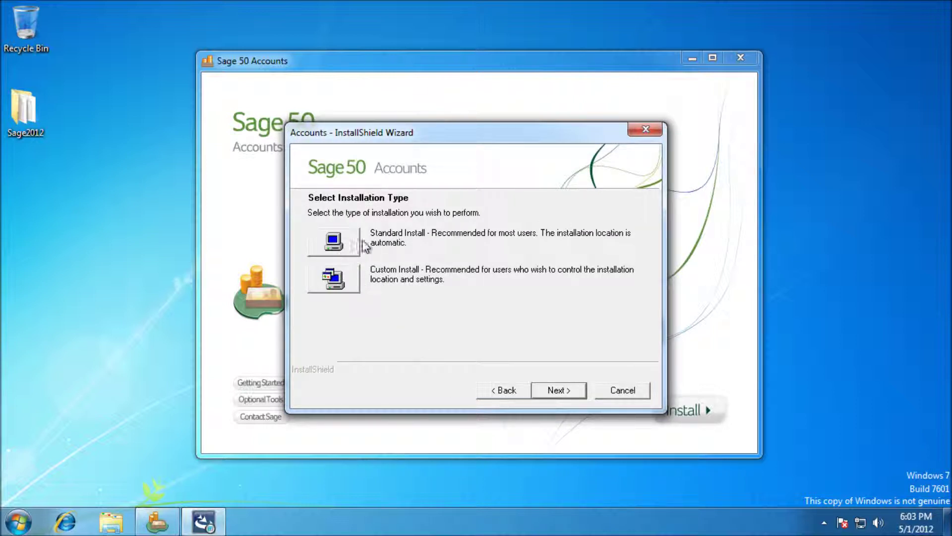
Step: Choose Custom Install into C:\Program Files\Sage 2012\Accounts, keeping the Sage Accounts program folder
click(343, 278)
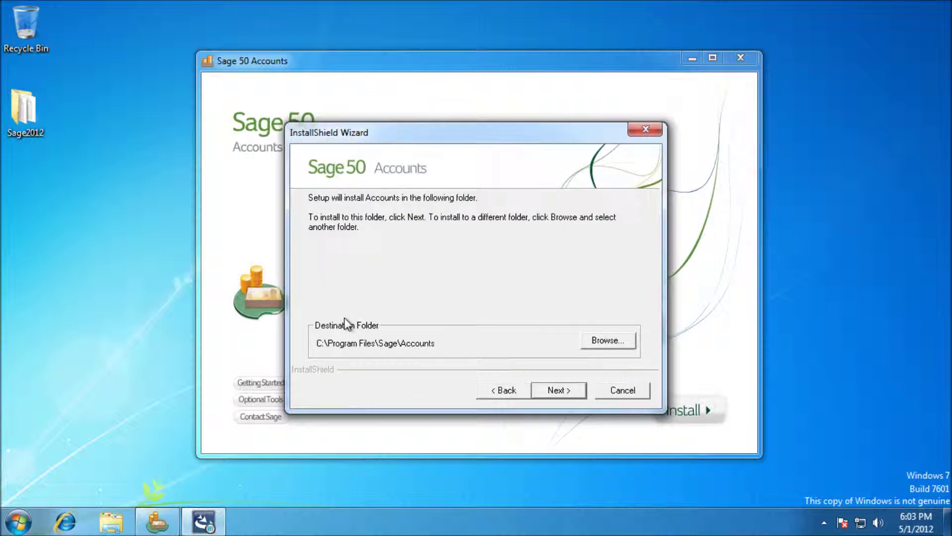
click(608, 341)
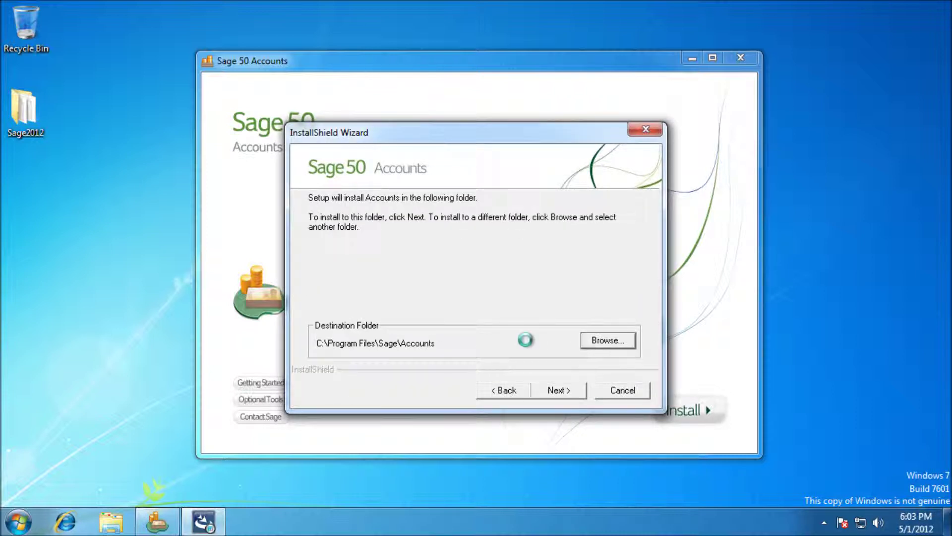
click(451, 208)
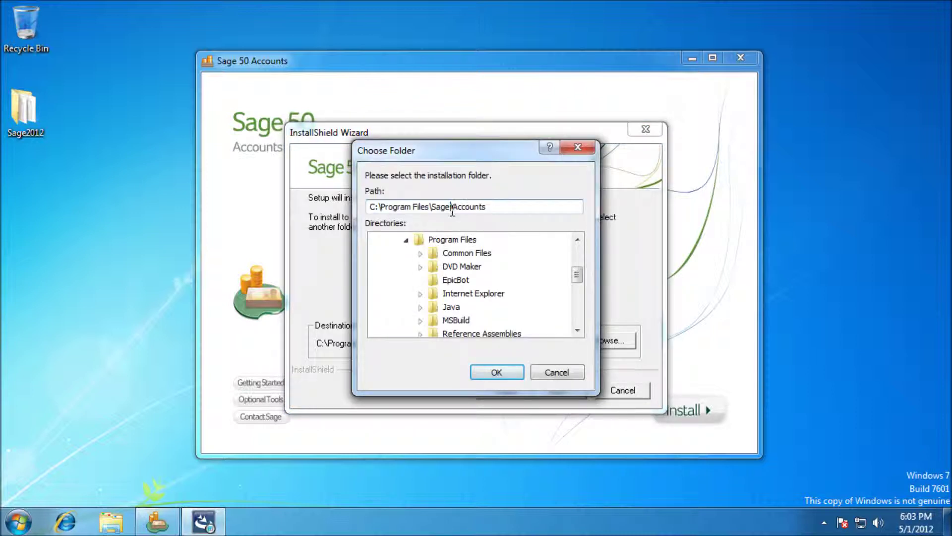
text(2012)
click(514, 374)
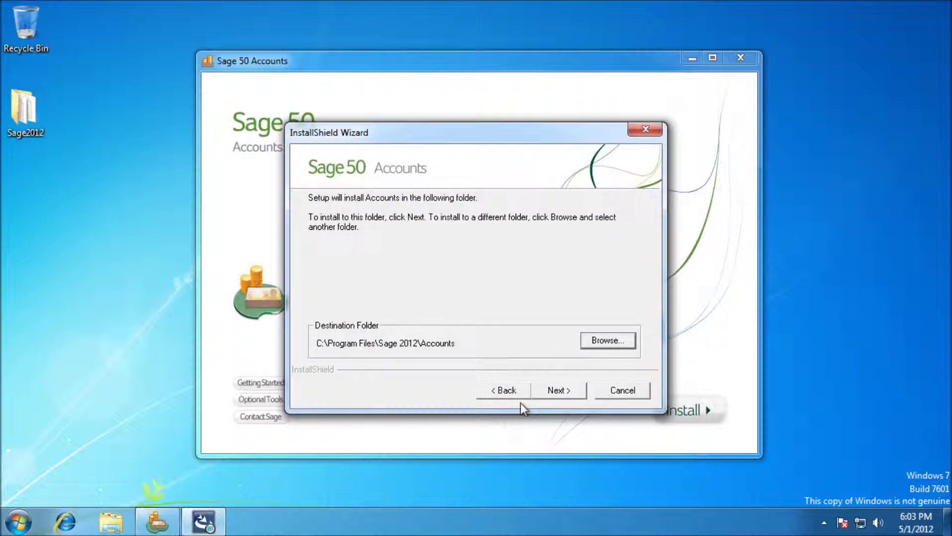
click(555, 391)
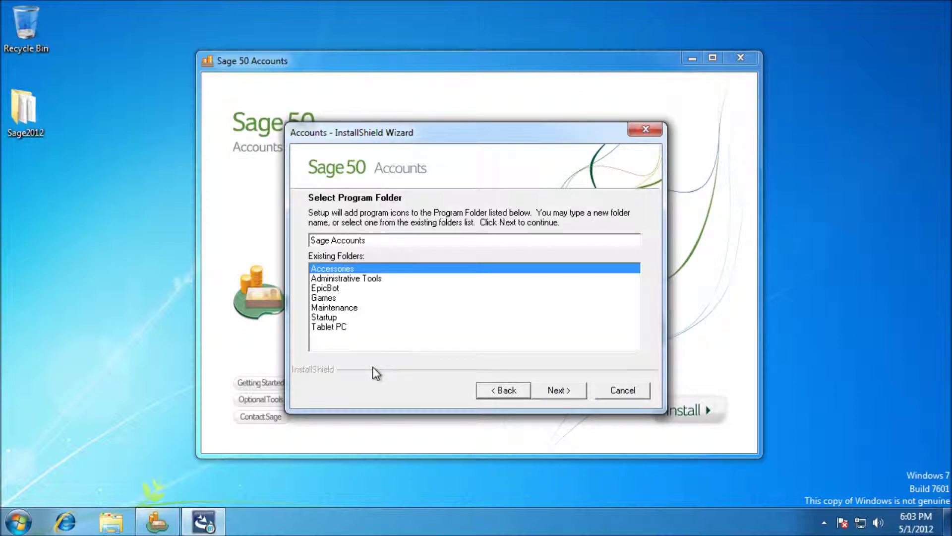
click(568, 390)
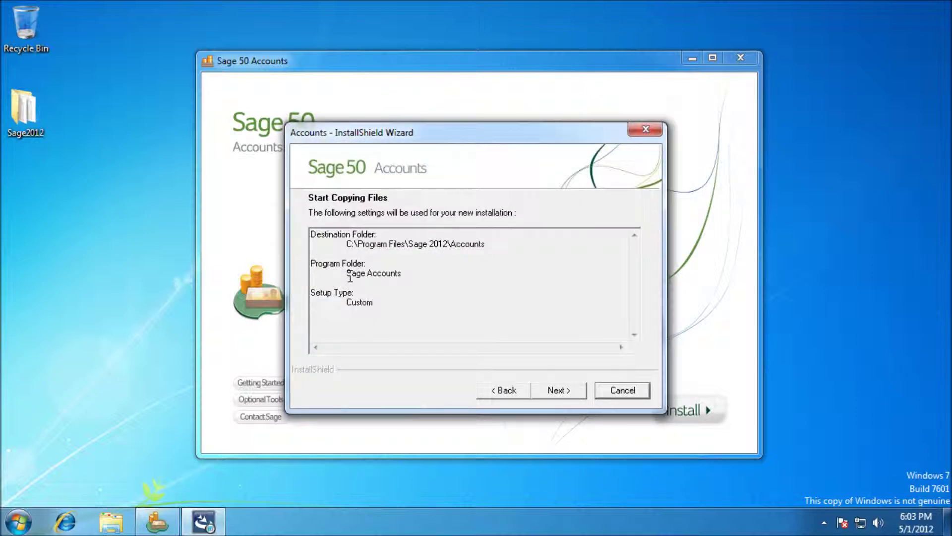
Step: Copy the installation files and finish the wizard once installation completes
click(563, 395)
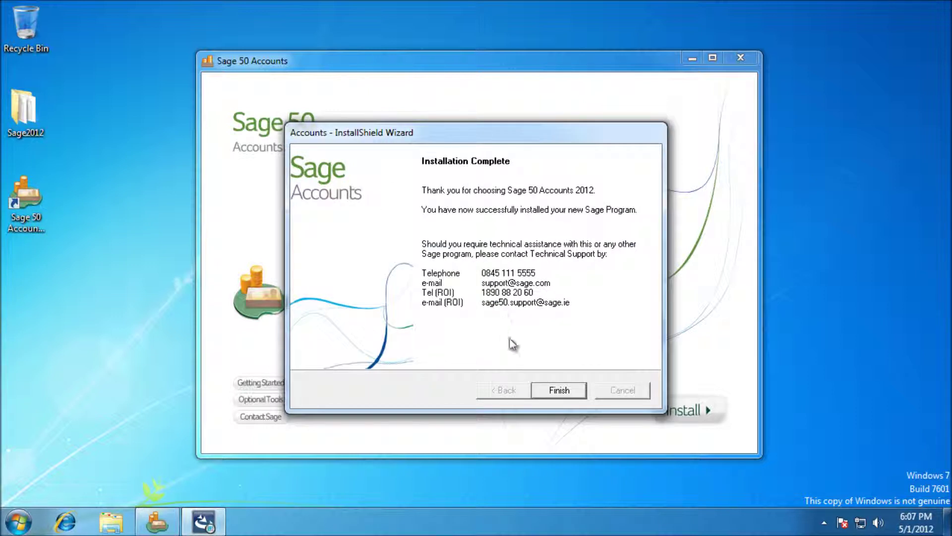
click(558, 392)
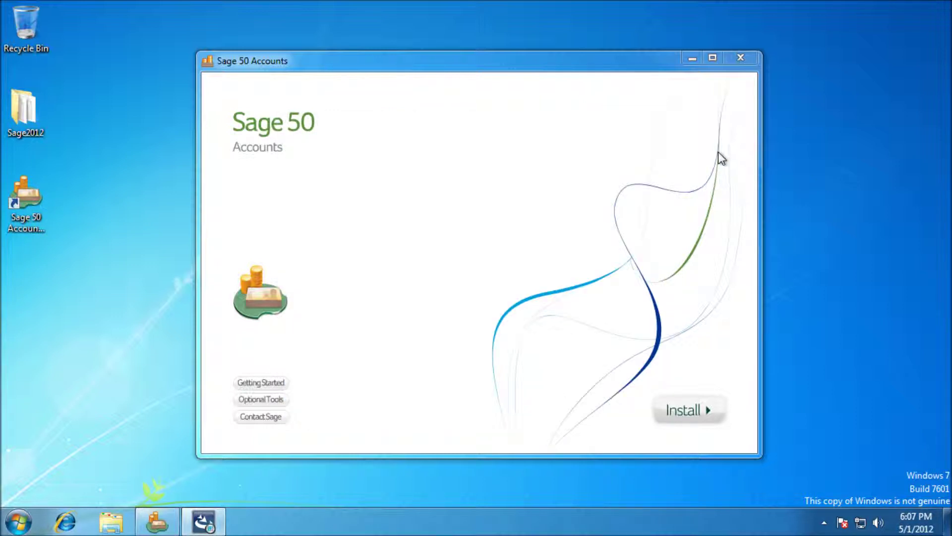
Step: Close the installer and confirm Start > All Programs > Sage Accounts lists Sage 50 Accounts 2012
click(742, 60)
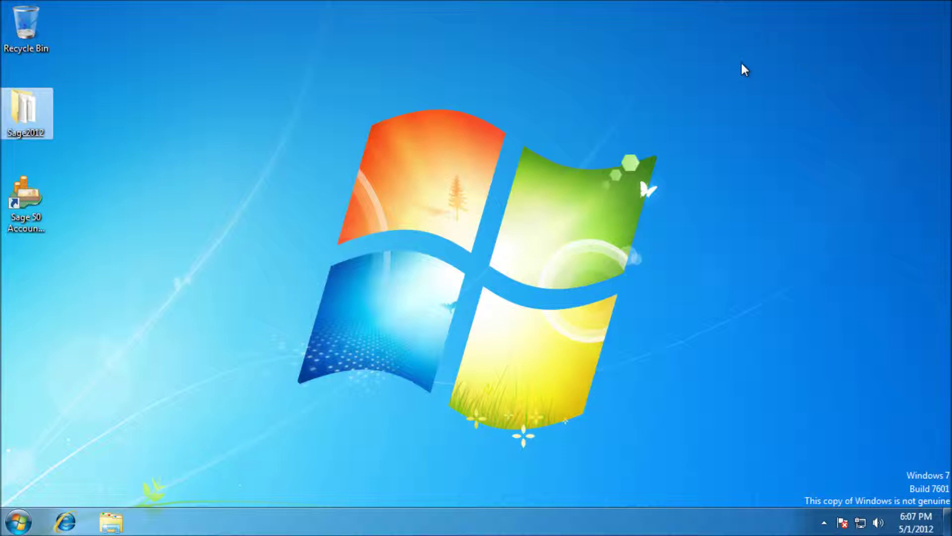
click(18, 522)
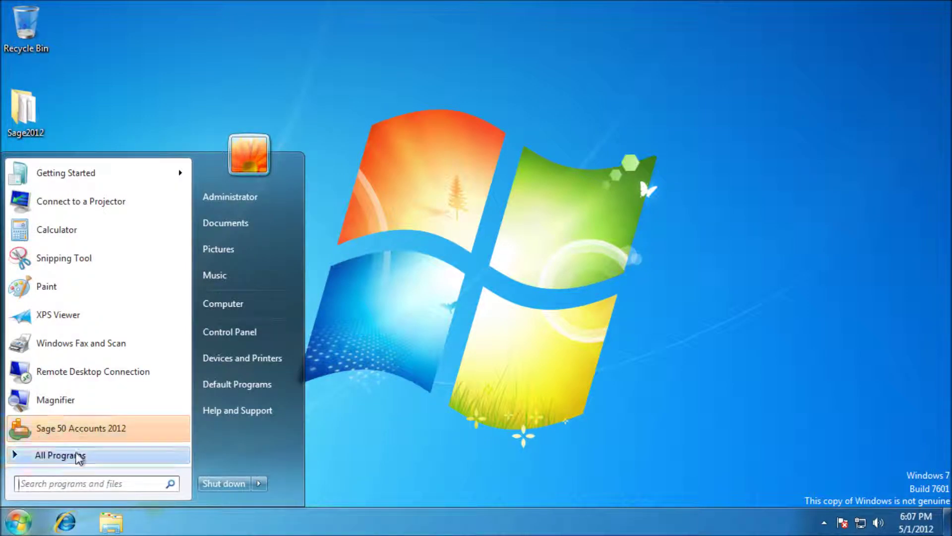
click(79, 457)
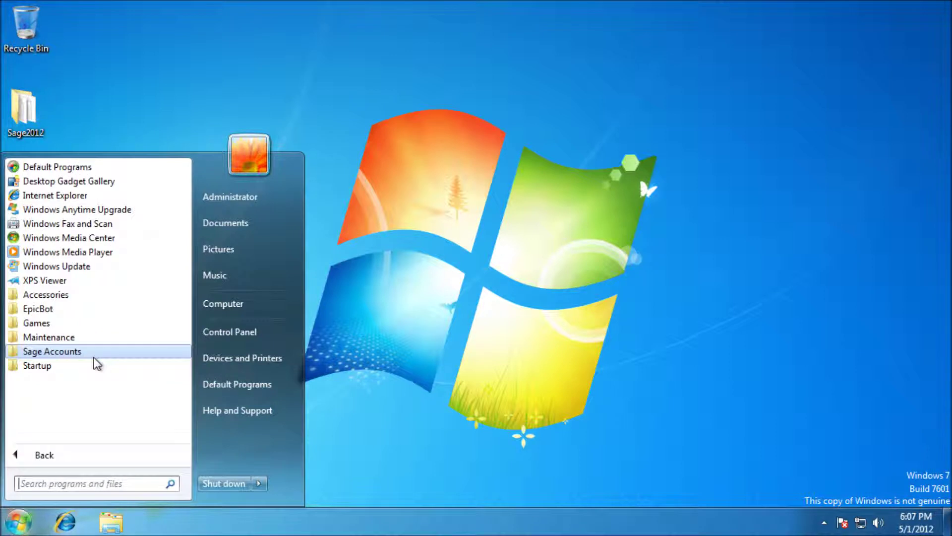
click(69, 353)
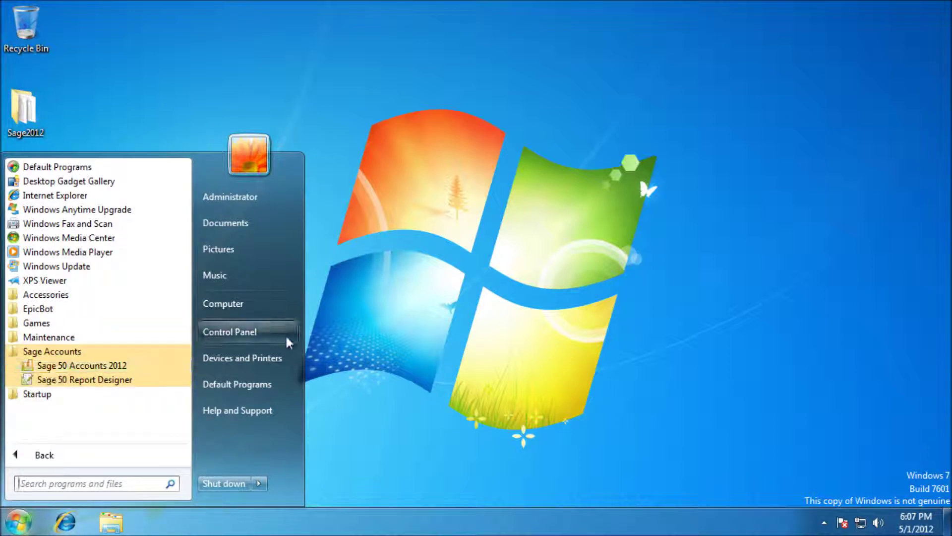
click(88, 119)
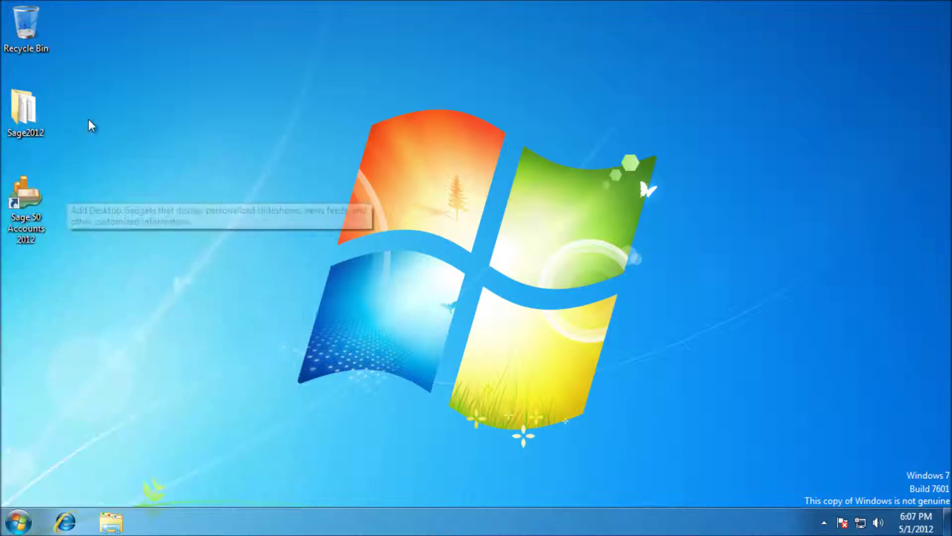
Step: Launch Sage 50 Accounts, accept the Updates news feed, and register with the serial number and activation key
double_click(31, 201)
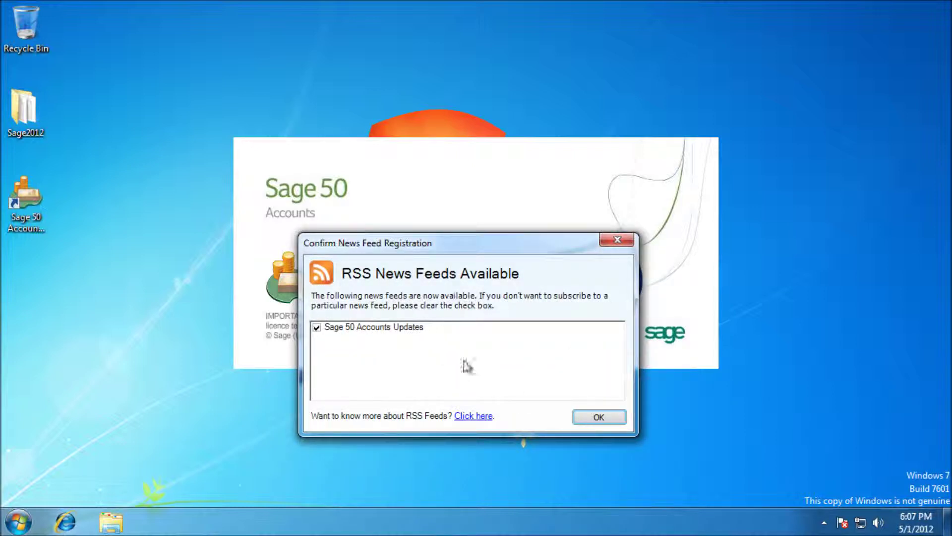
click(579, 417)
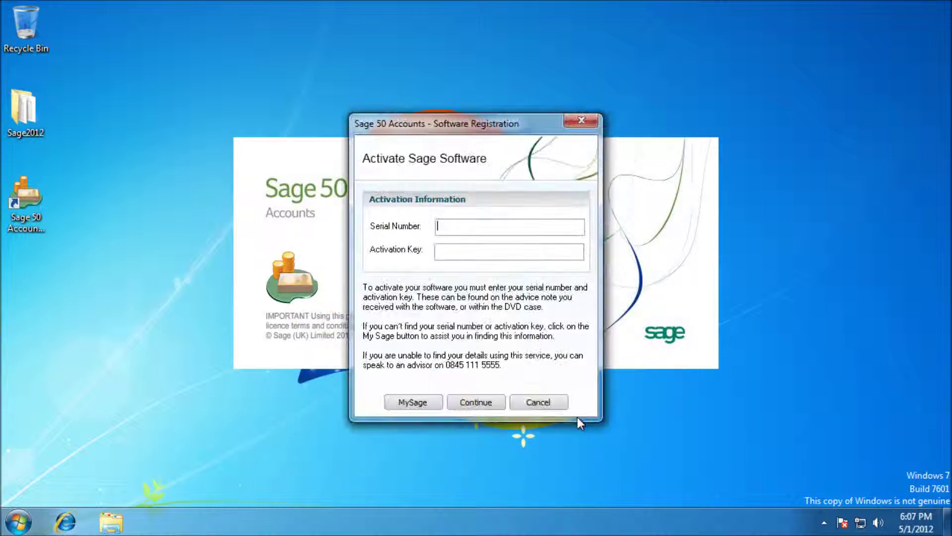
click(470, 228)
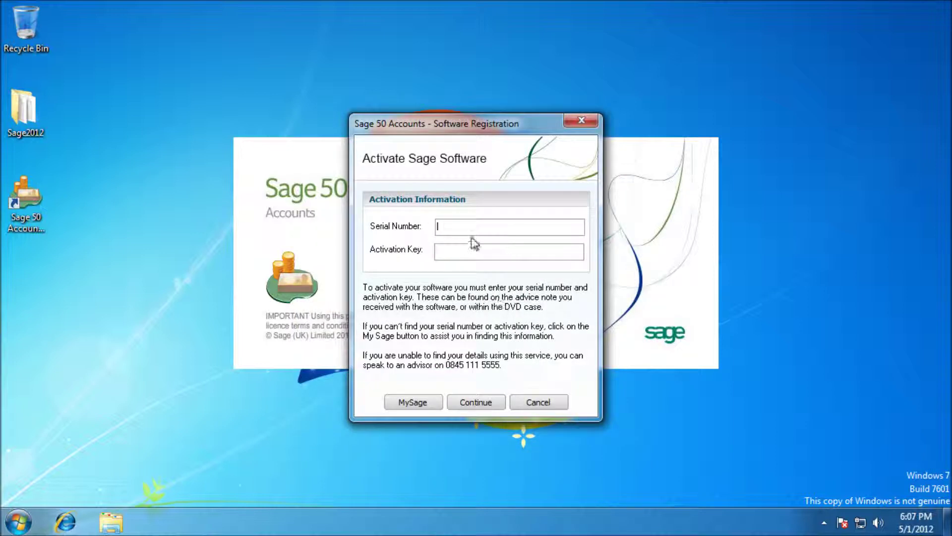
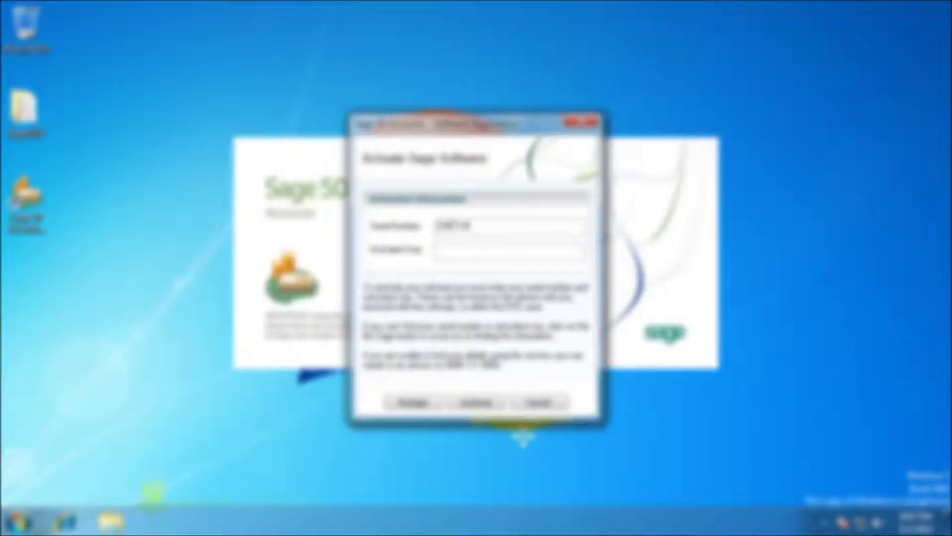
key(Tab)
click(472, 403)
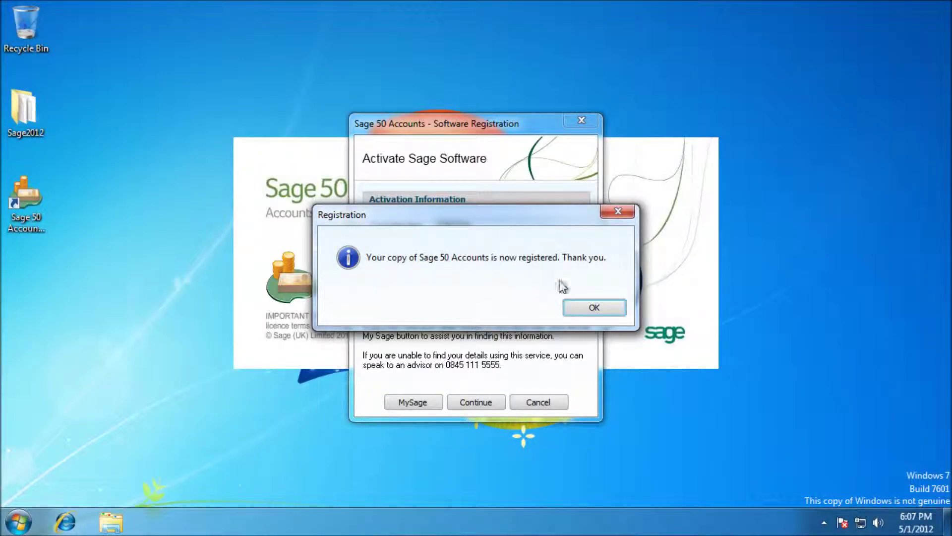
click(584, 308)
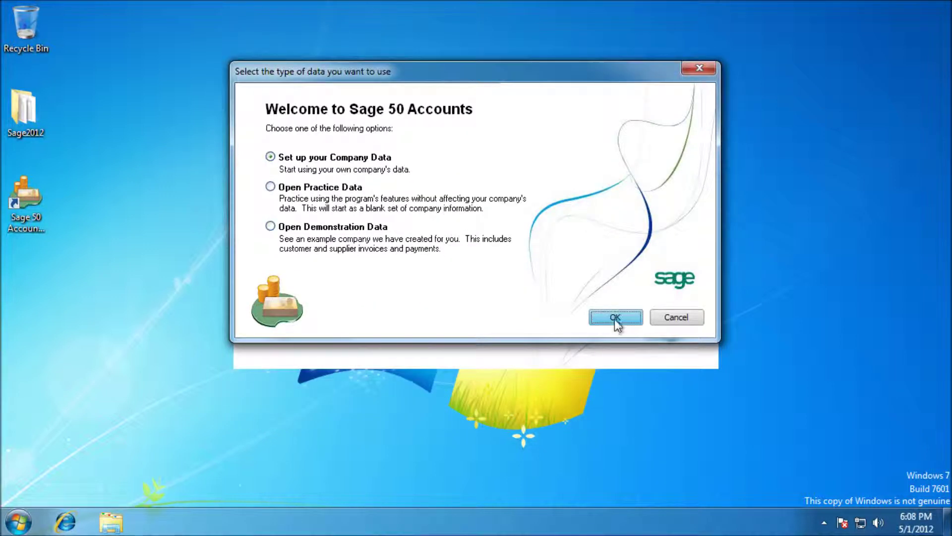
Step: Choose Set up your Company Data and keep the 2012 data folder shared for all users
click(615, 320)
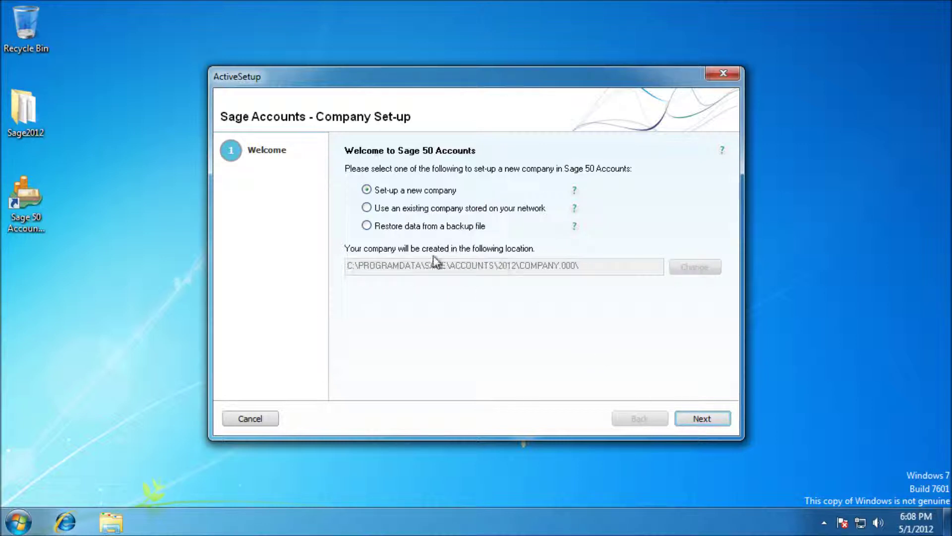
click(693, 418)
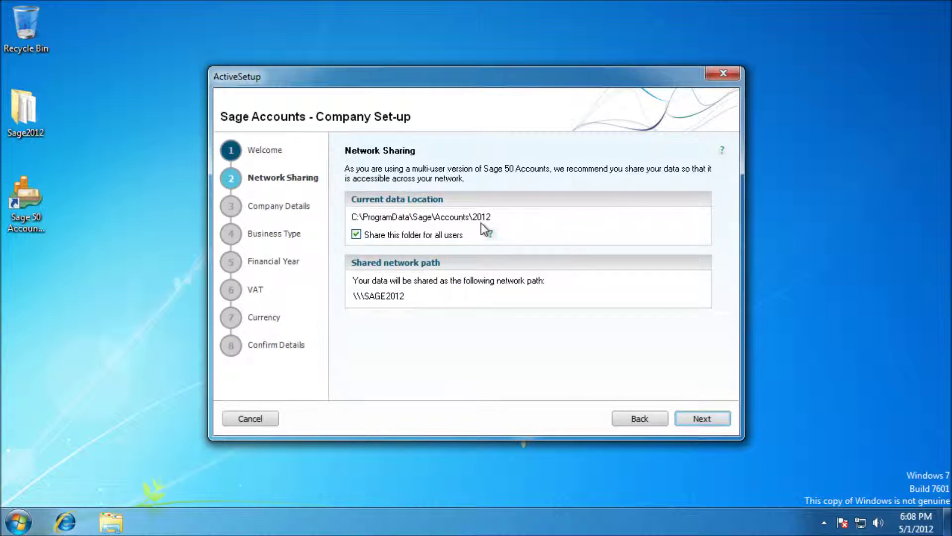
click(374, 236)
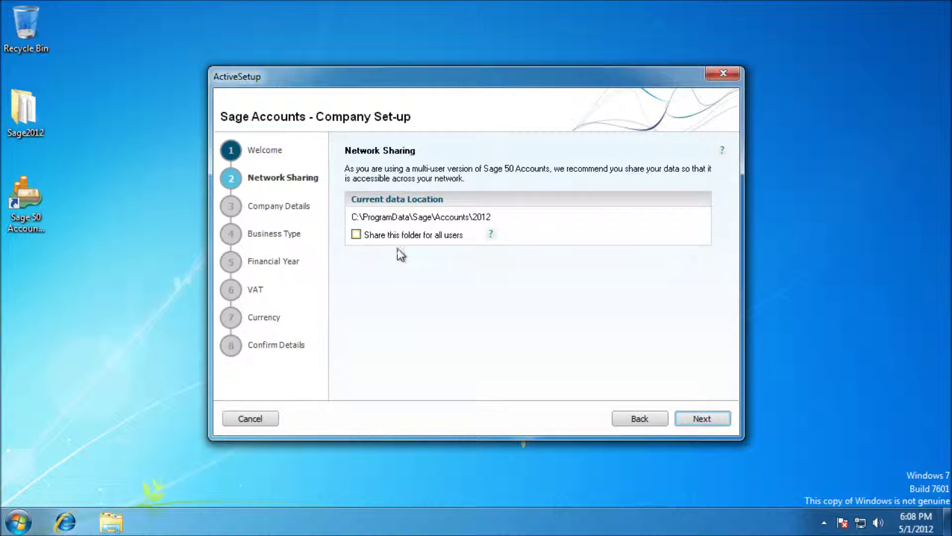
click(369, 231)
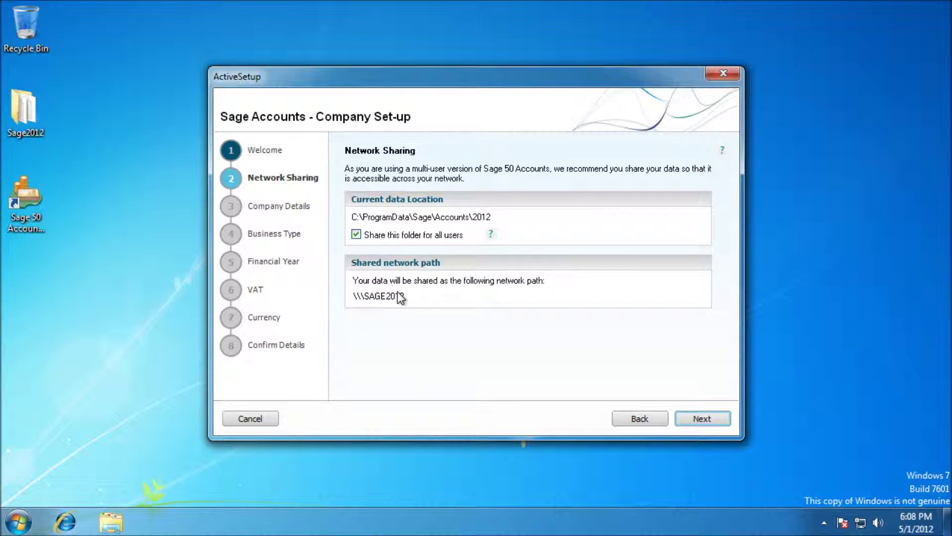
Step: Stop sharing the data folder and name the company 'Blank Company'
click(381, 236)
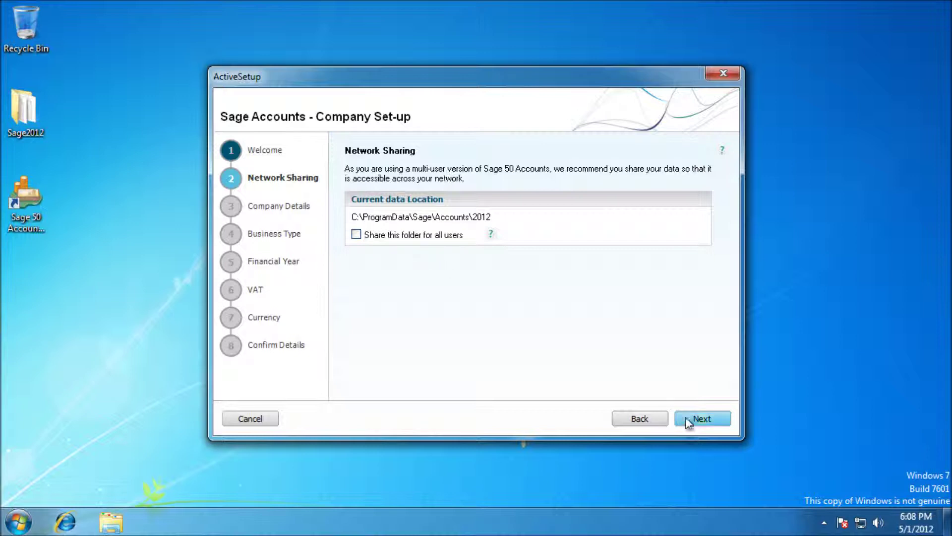
click(700, 418)
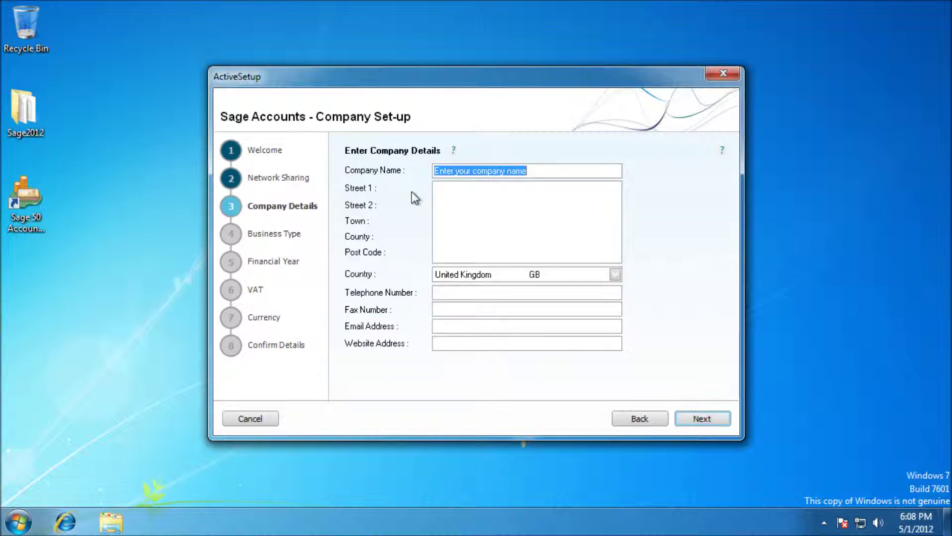
drag(533, 171, 450, 171)
click(450, 171)
double_click(449, 171)
text(Blank Company)
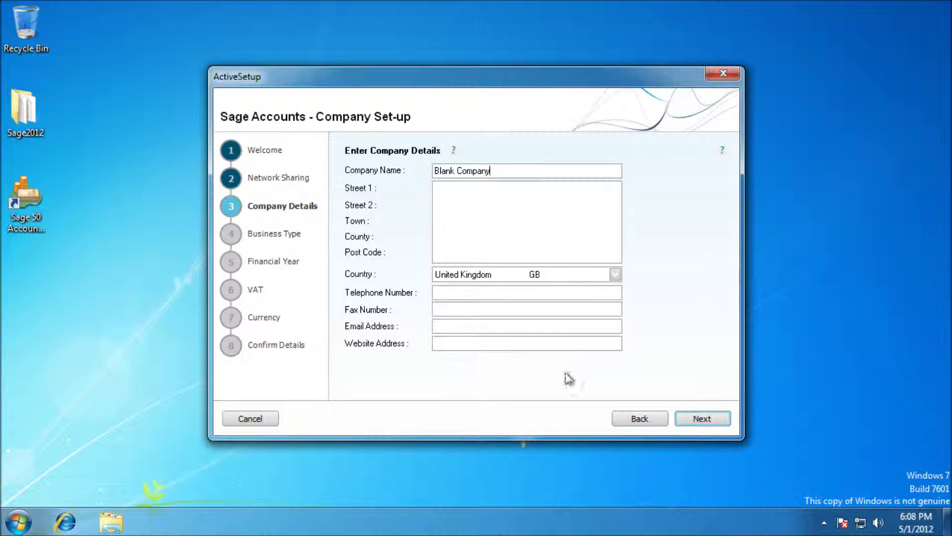
Step: Set the business type to Sole Trader
click(689, 413)
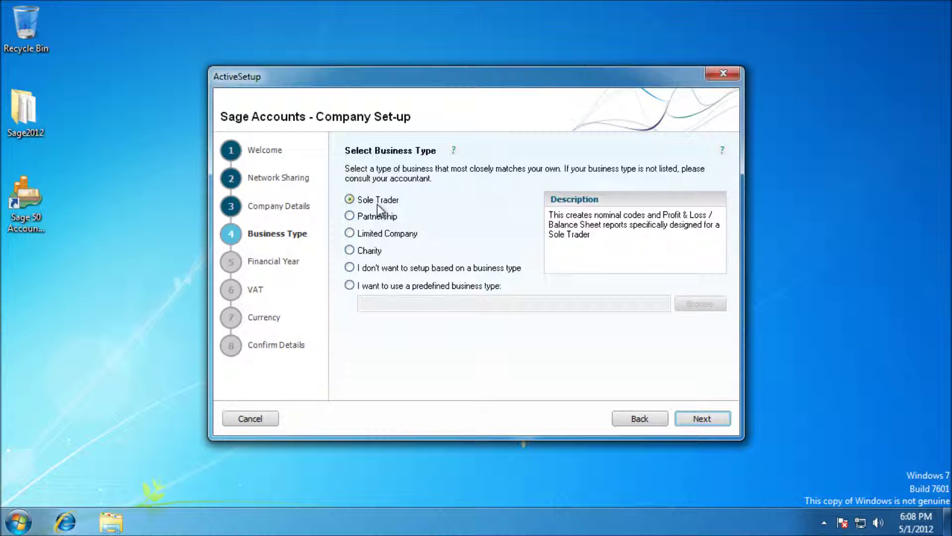
click(380, 217)
click(380, 201)
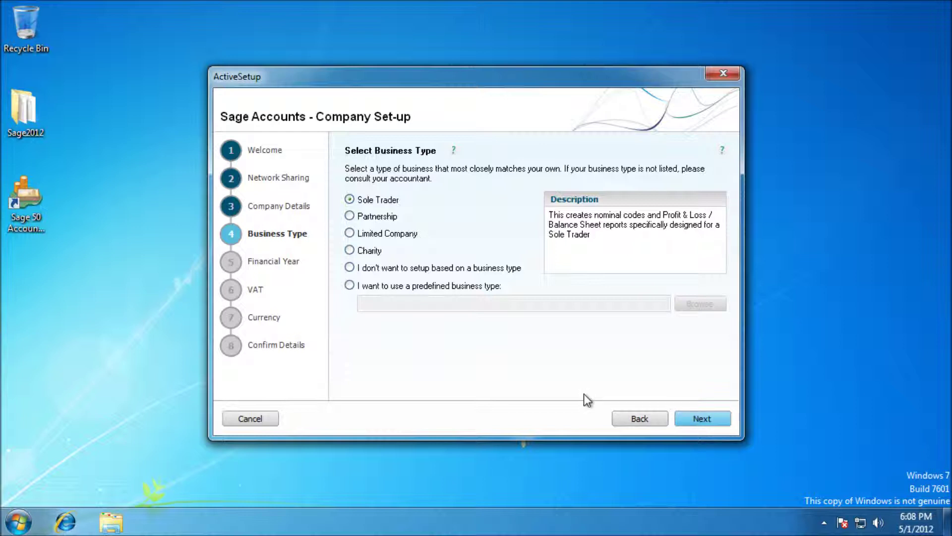
Step: Start the financial year in January 2012 and set the standard VAT rate to 20%
click(684, 415)
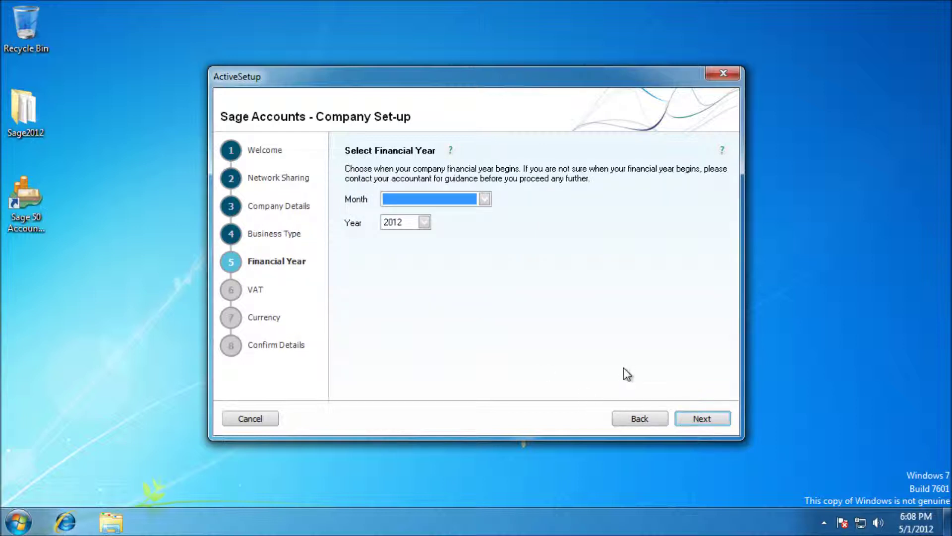
click(425, 200)
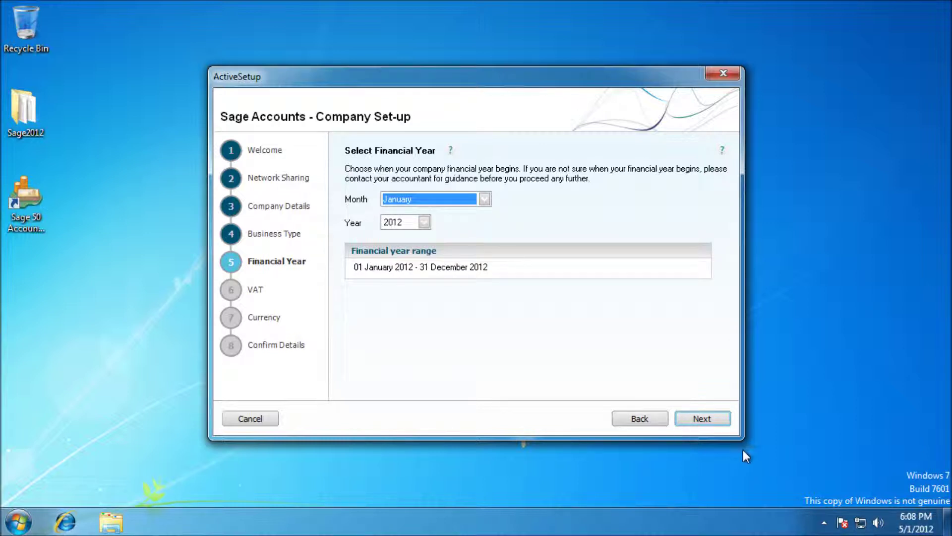
click(709, 417)
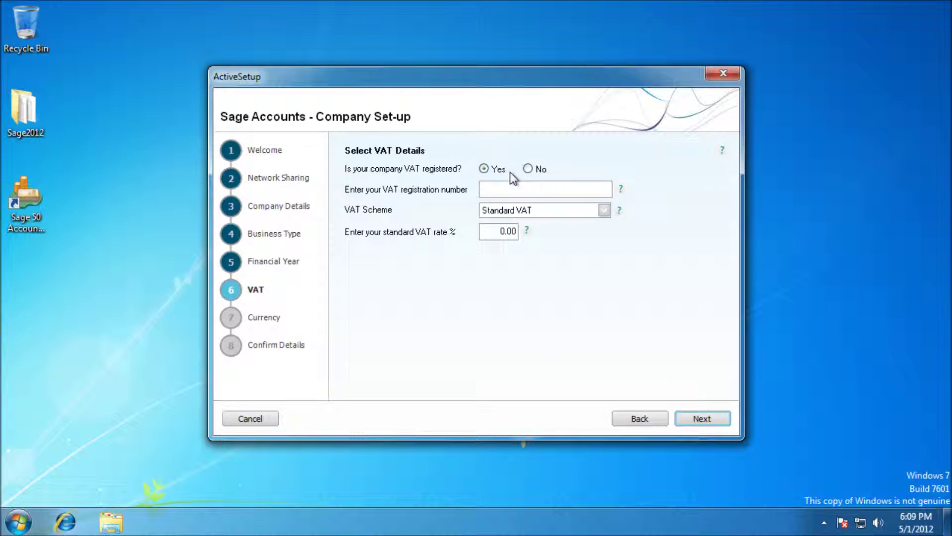
click(501, 233)
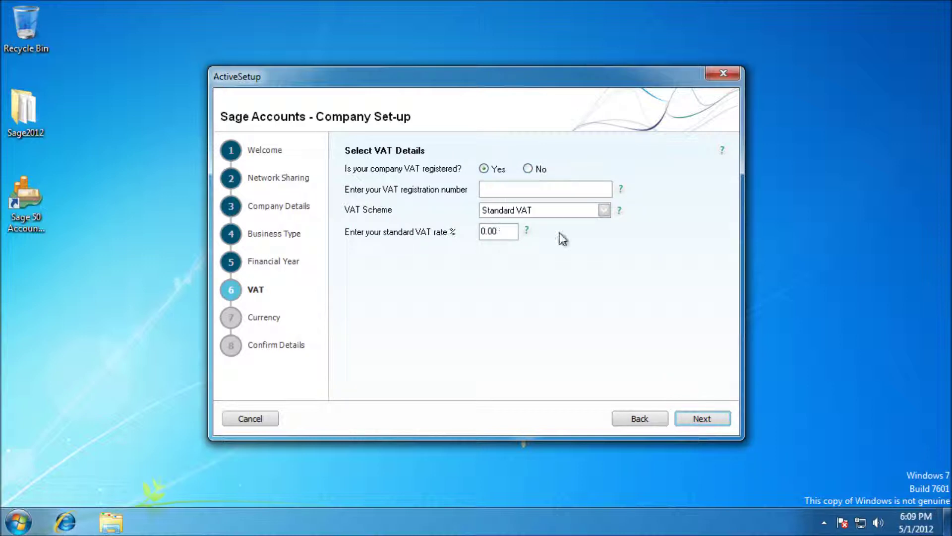
text(2)
Step: Keep Pound Sterling as base currency, review the data location, and create the company
click(695, 424)
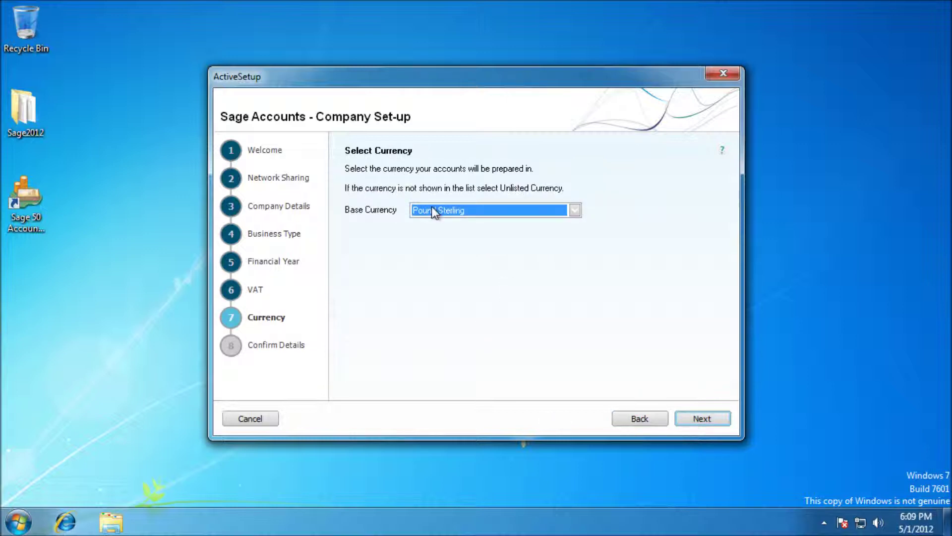
click(577, 212)
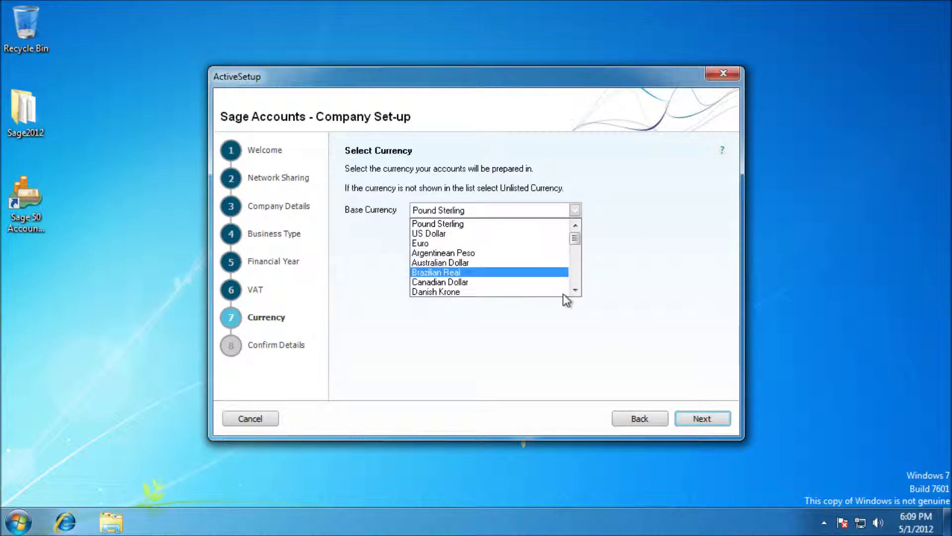
click(576, 209)
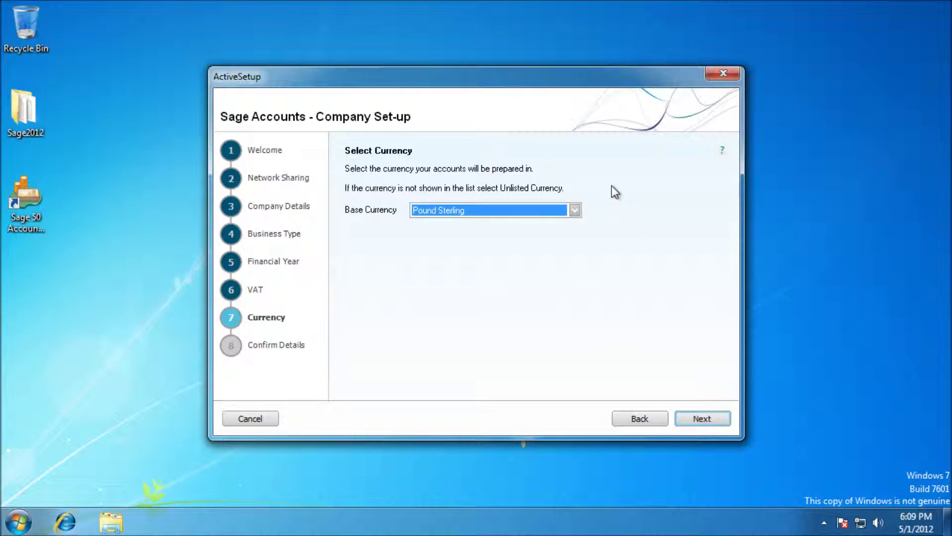
click(702, 419)
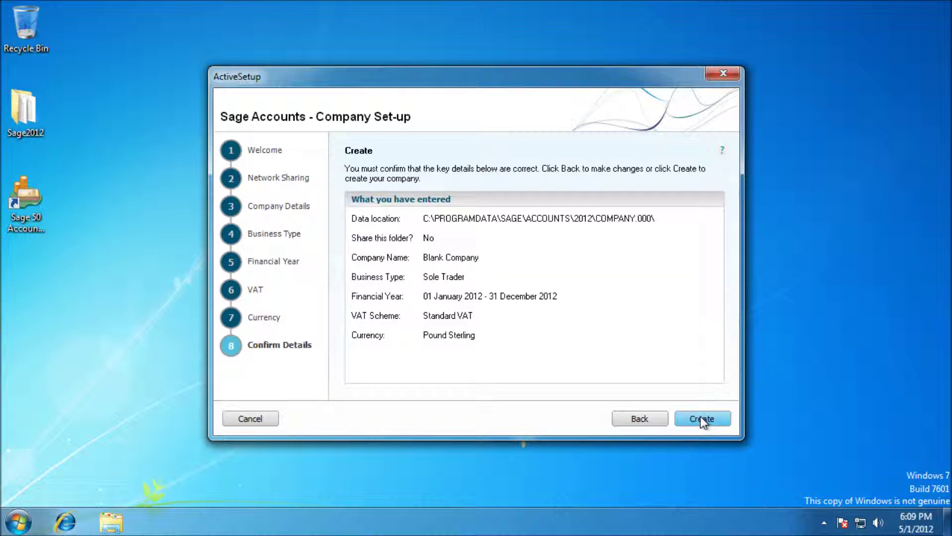
click(423, 220)
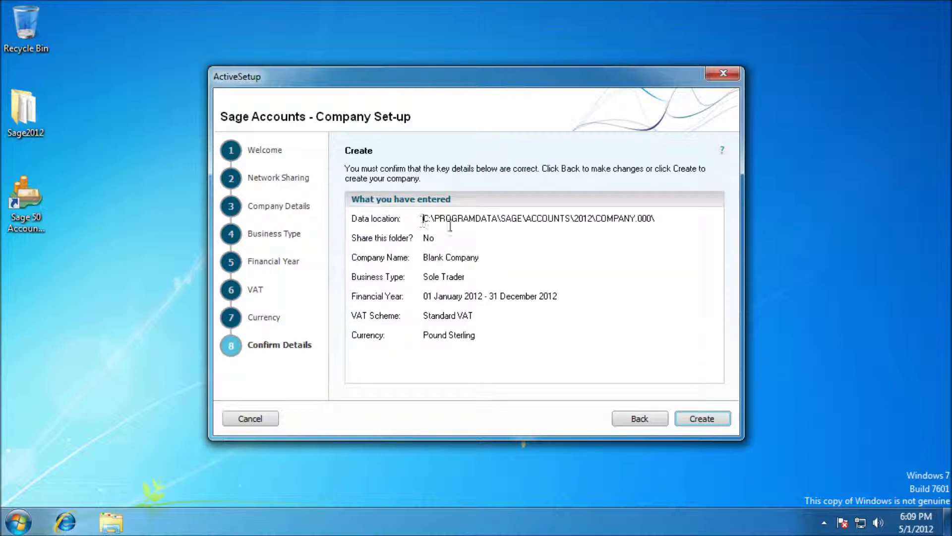
drag(646, 220, 427, 221)
click(543, 246)
click(706, 419)
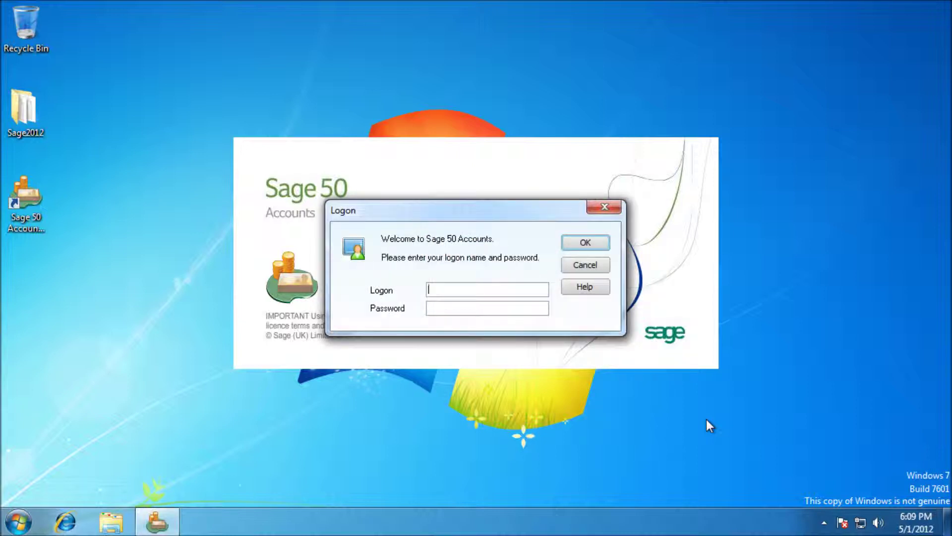
Step: Log on to Blank Company with the default logon name 'manager'
text(manager)
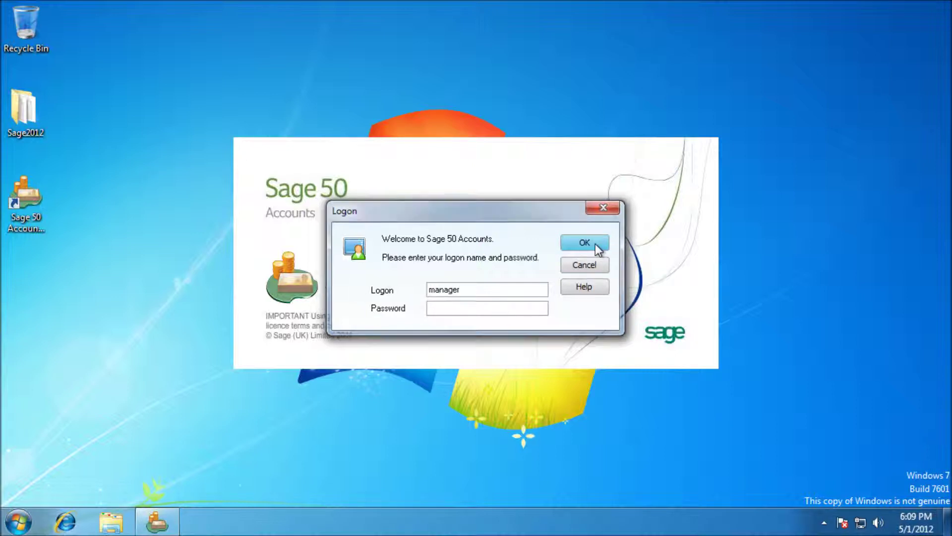
click(595, 243)
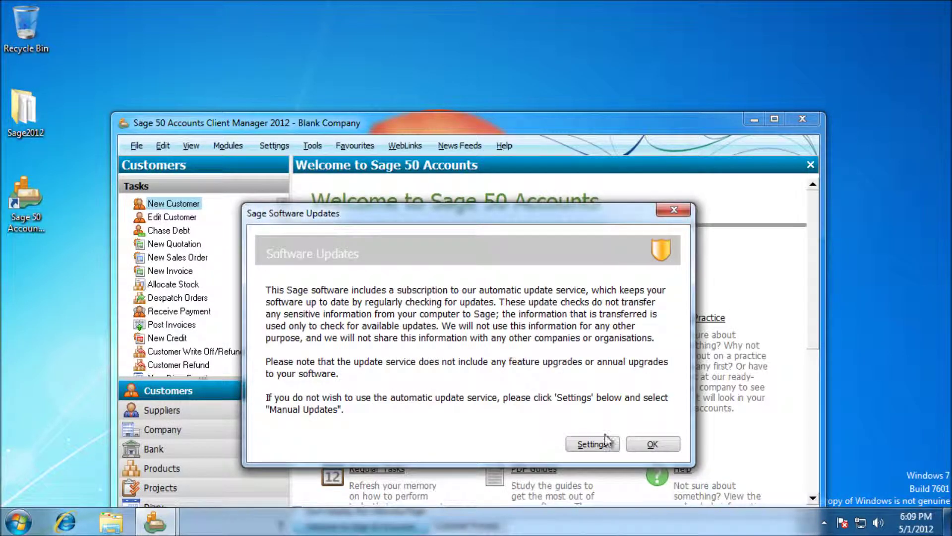
Step: Dismiss the Software Updates notice, maximise the main window, and cancel the update download
click(654, 443)
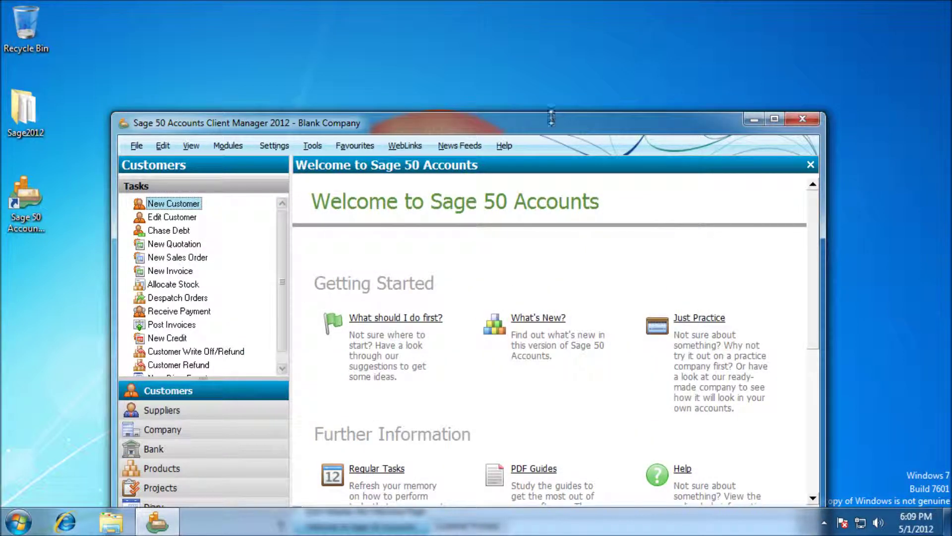
drag(553, 121, 560, 9)
double_click(561, 9)
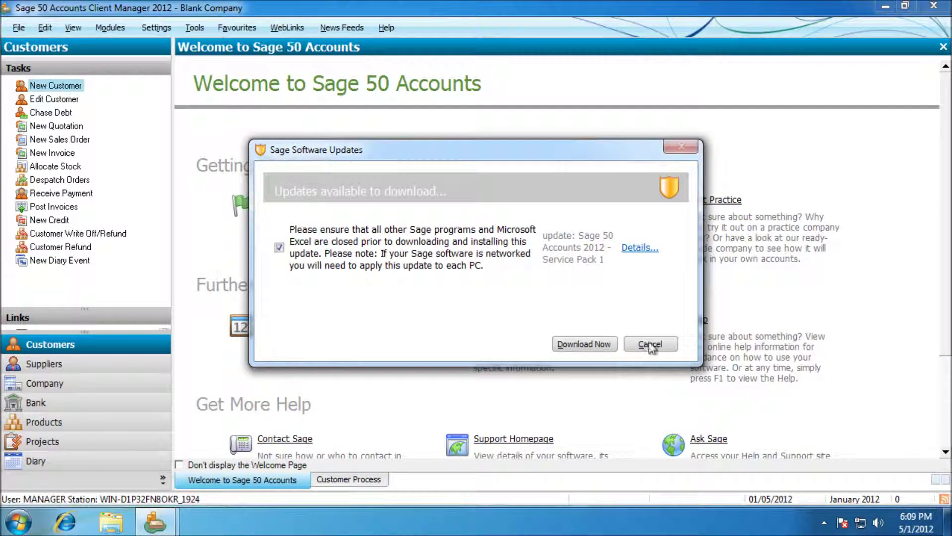
click(649, 347)
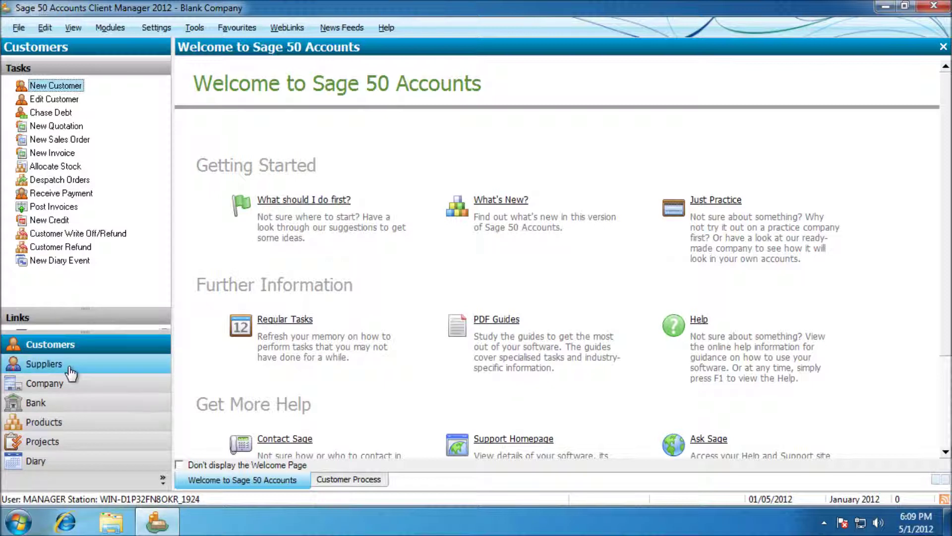
Step: Check for updates via Help, download Service Pack 1, and start installing it
click(381, 30)
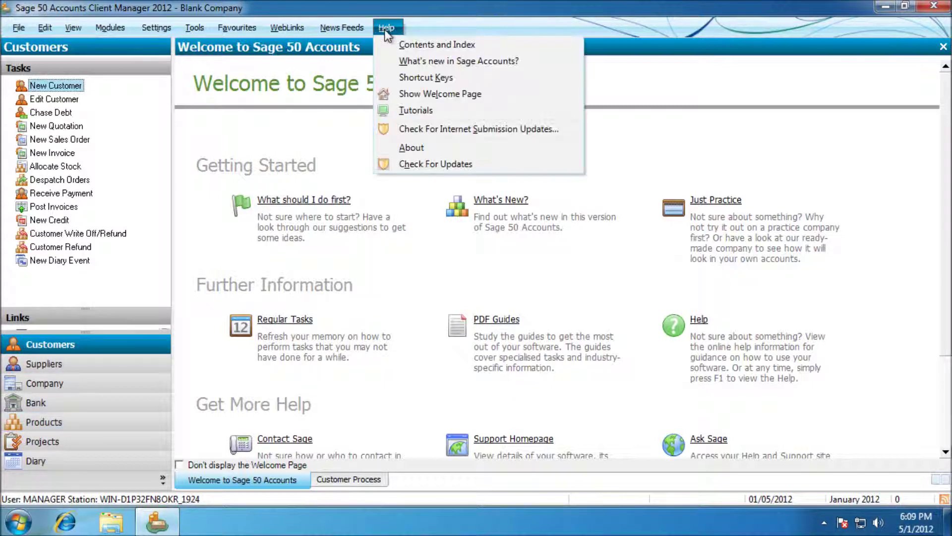
click(451, 166)
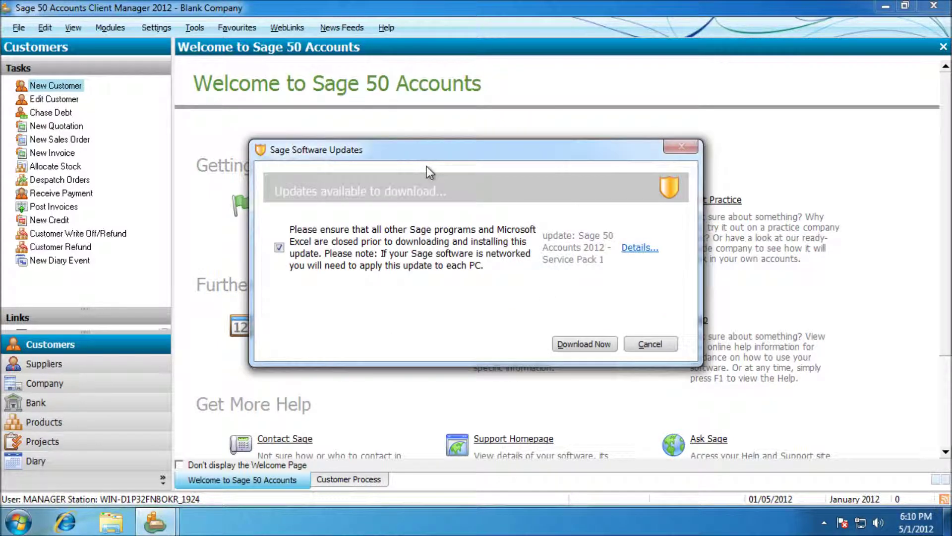
click(584, 343)
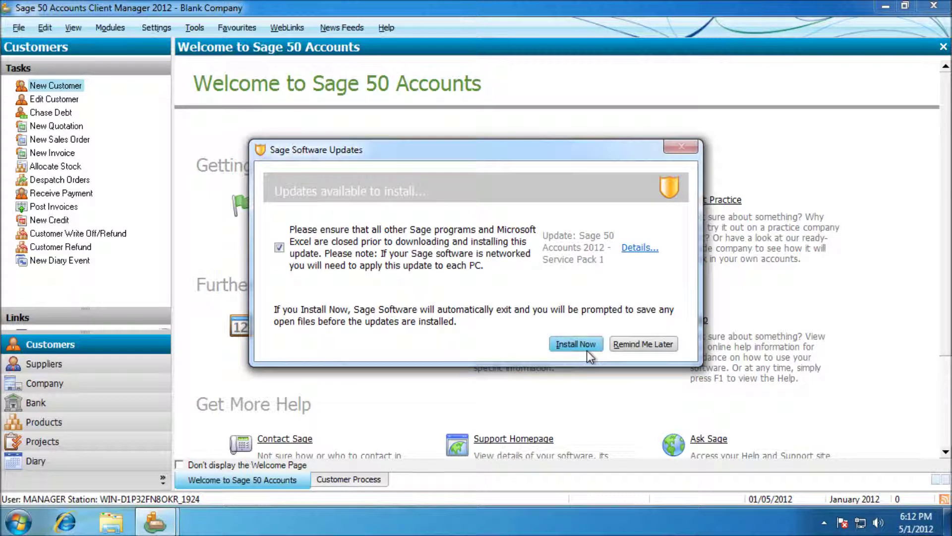
click(575, 343)
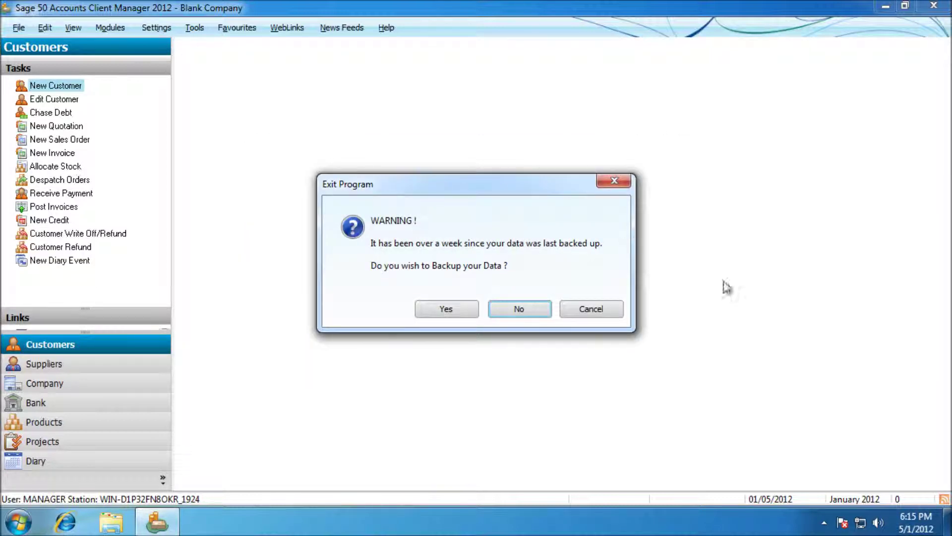
Step: Exit without a backup, finish applying Service Pack 1, and close the updates summary
click(498, 310)
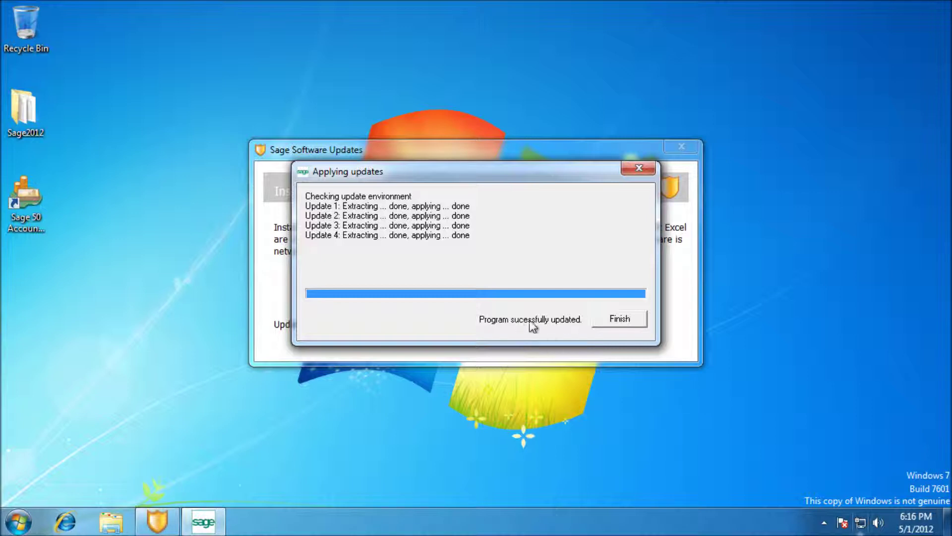
click(607, 319)
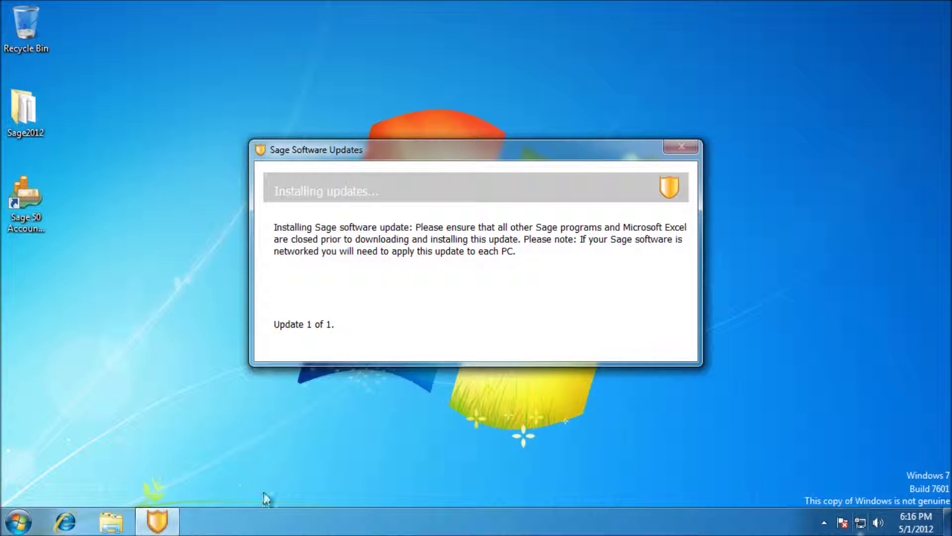
mouse_move(158, 530)
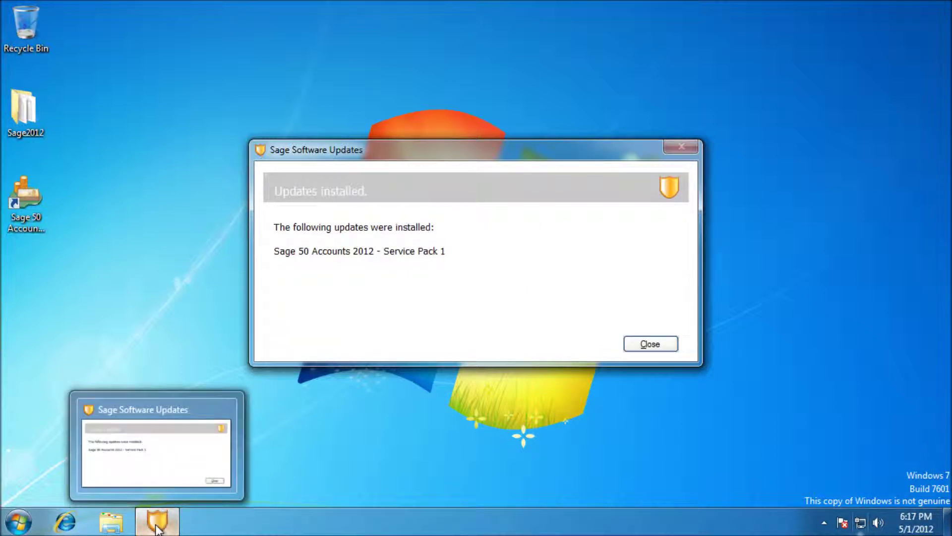
click(646, 345)
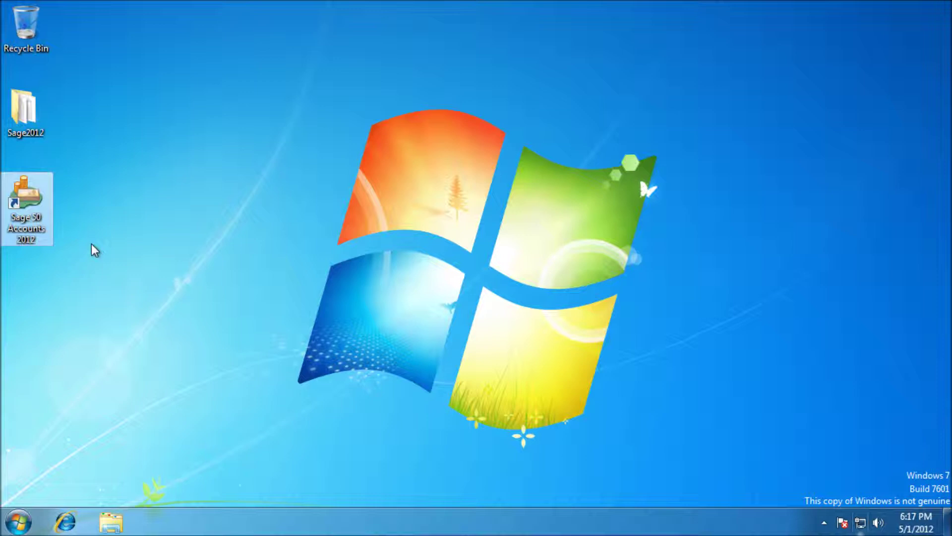
Step: Relaunch Sage 50, hide start-up options, open company data, and enter logon name 'manager'
double_click(29, 199)
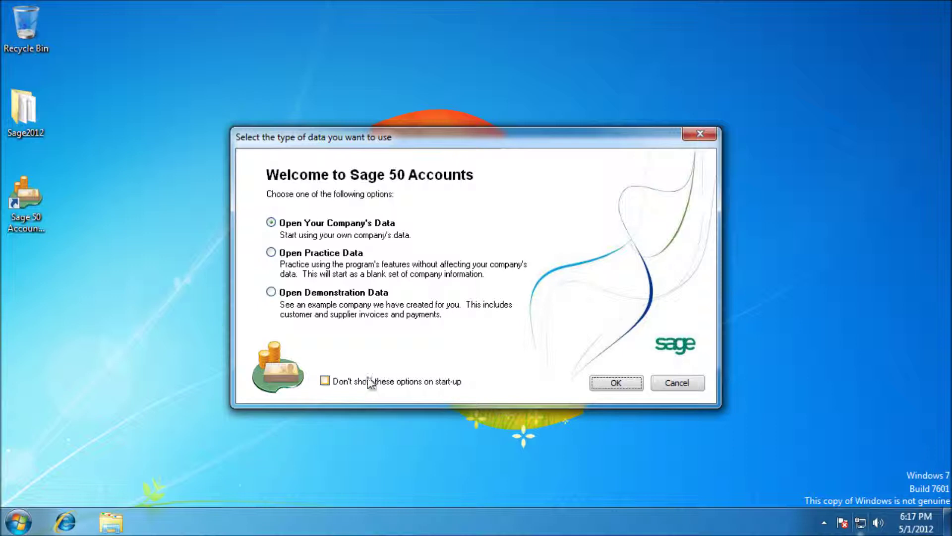
click(369, 378)
click(605, 384)
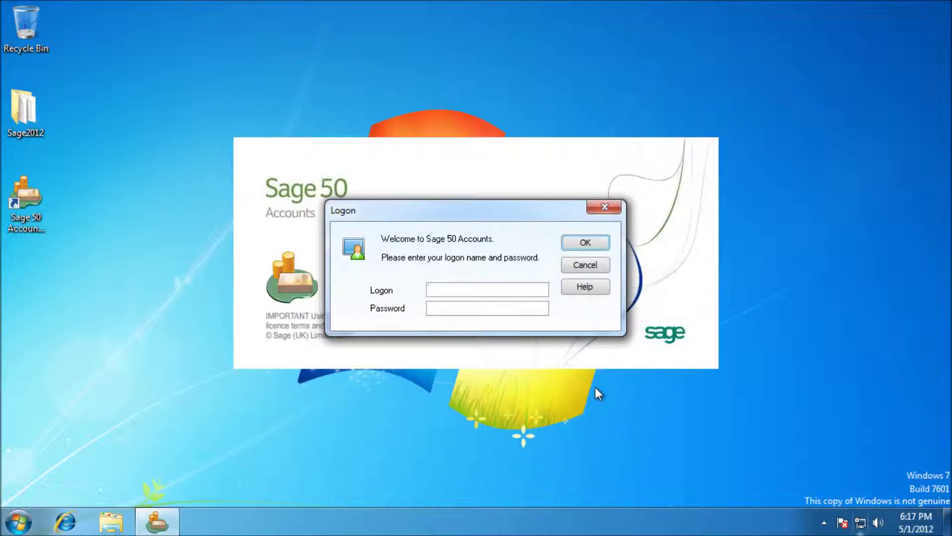
text(manager)
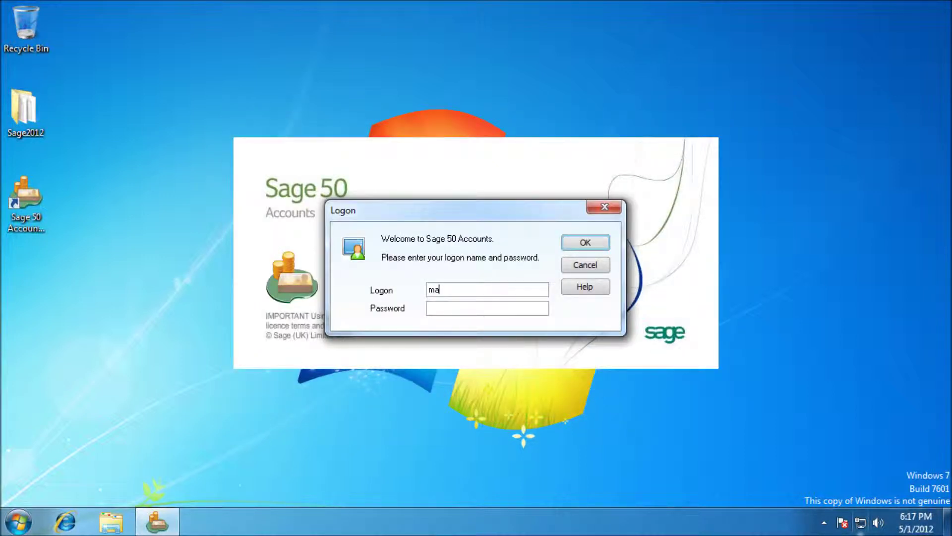